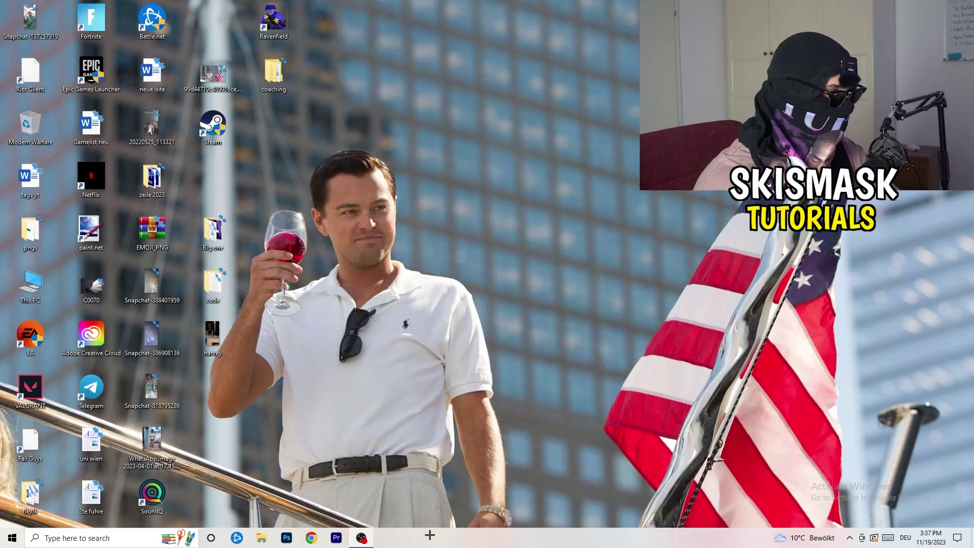
# - Open Task Manager and look at the process options for Antimalware Service Executable without ending it
pyautogui.rightClick(479, 538)
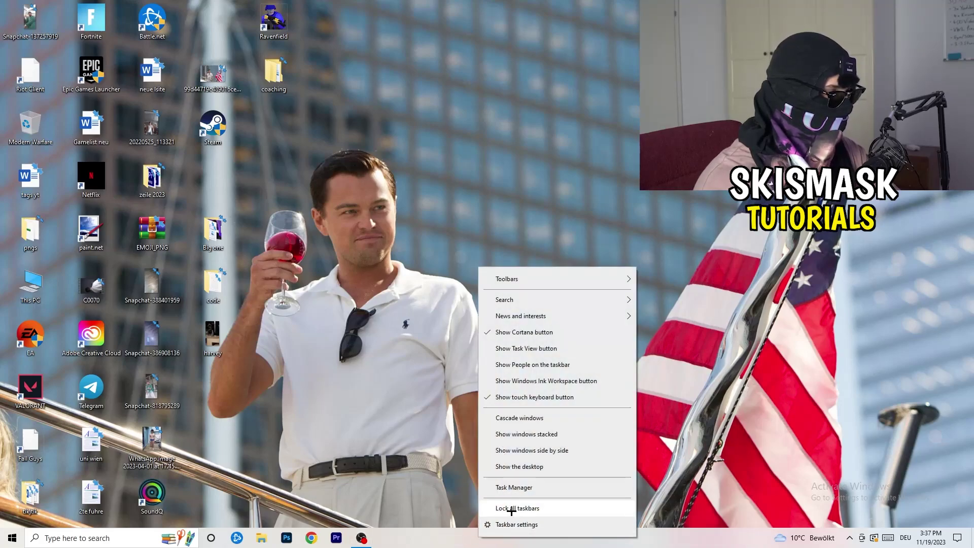
pyautogui.click(514, 486)
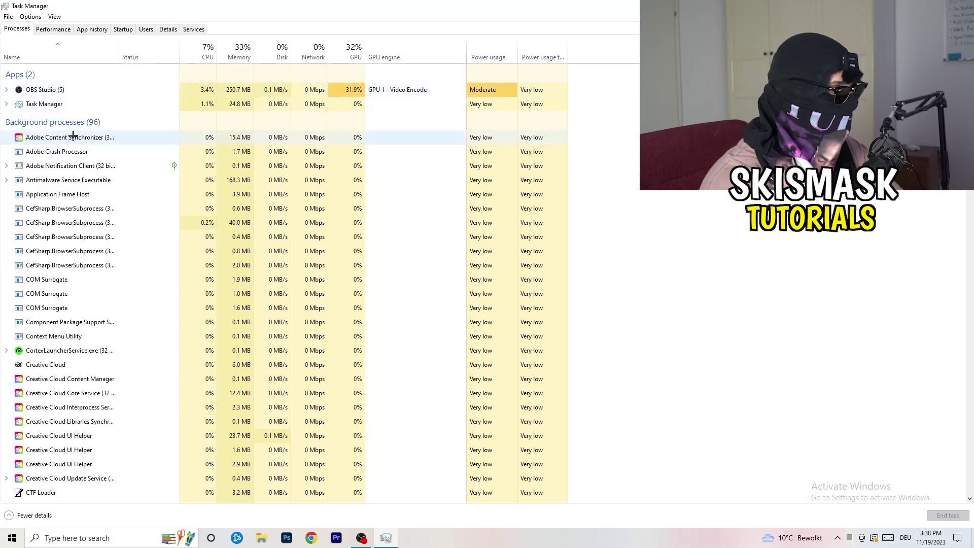
pyautogui.rightClick(228, 180)
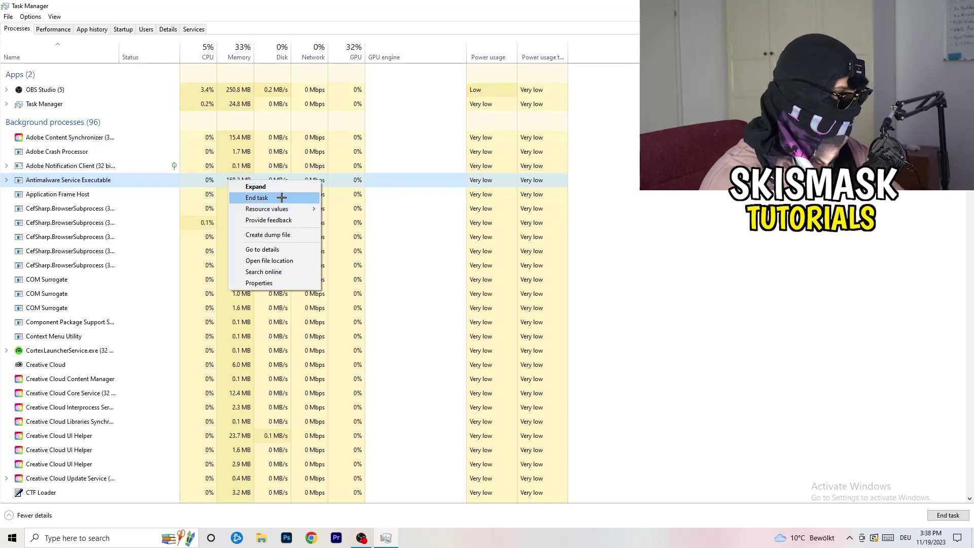
pyautogui.click(594, 159)
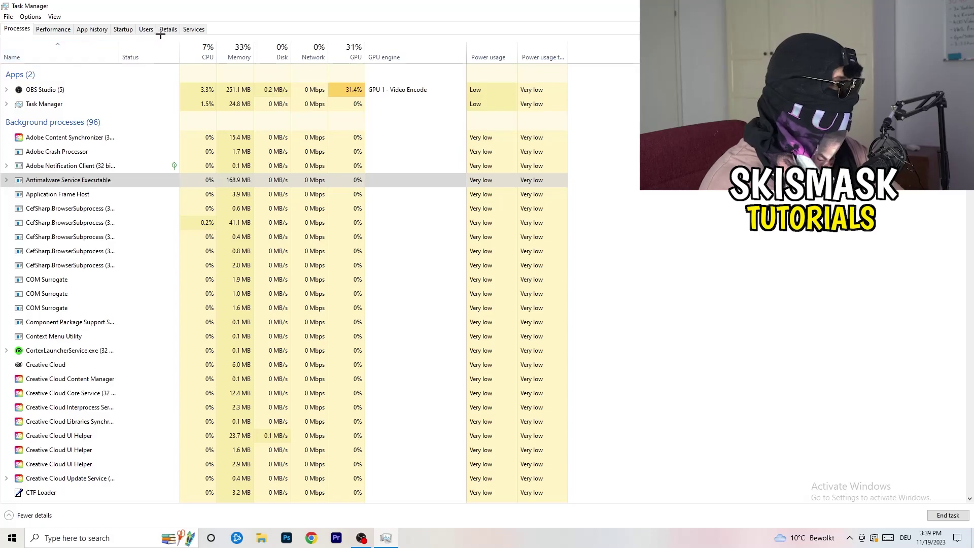
# - Review the startup apps and check the enable and disable options for Dropbox, EA and File Association Helper
pyautogui.click(123, 29)
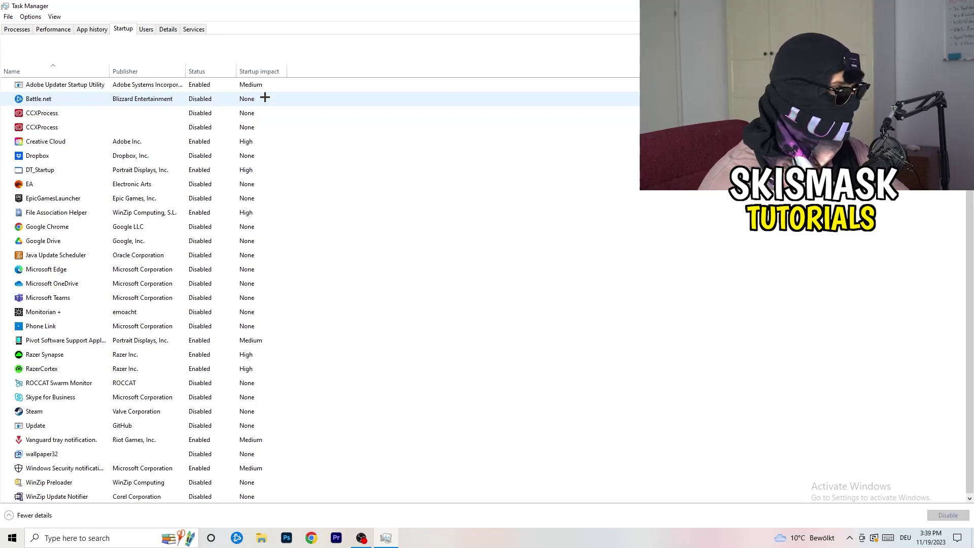
pyautogui.rightClick(203, 155)
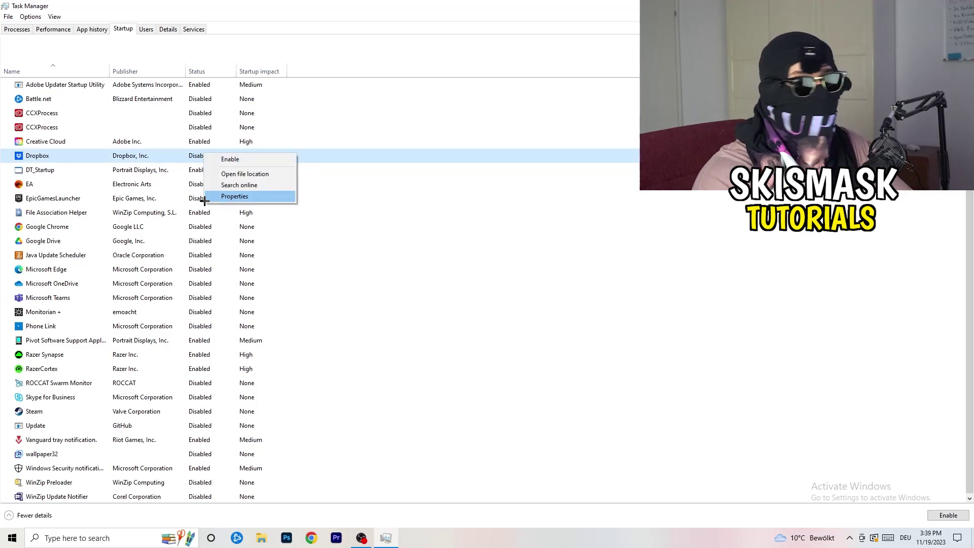
pyautogui.rightClick(97, 186)
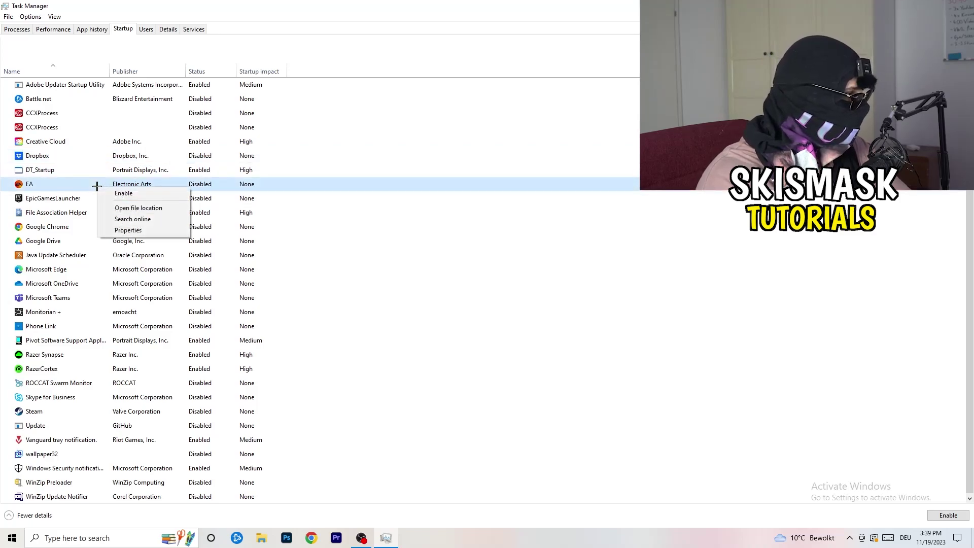
pyautogui.click(648, 265)
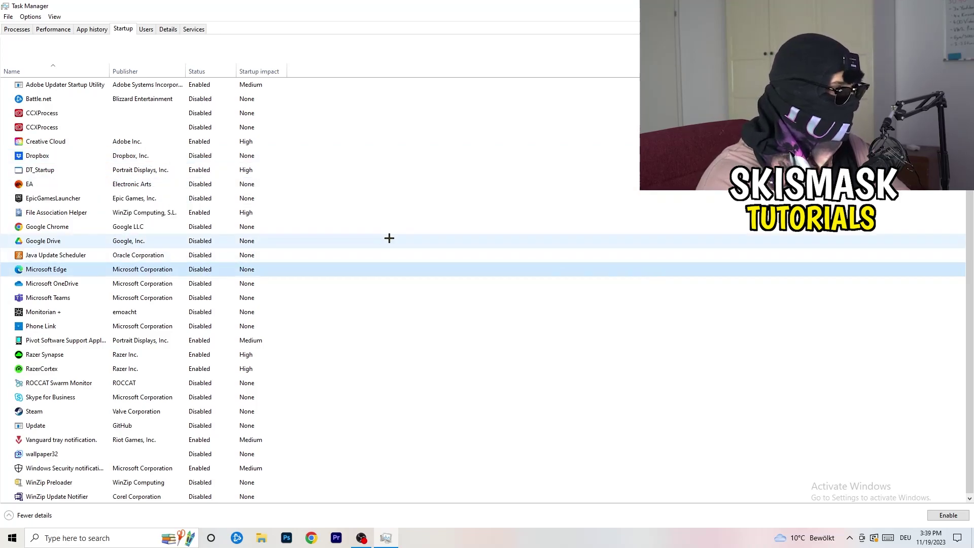
pyautogui.rightClick(200, 215)
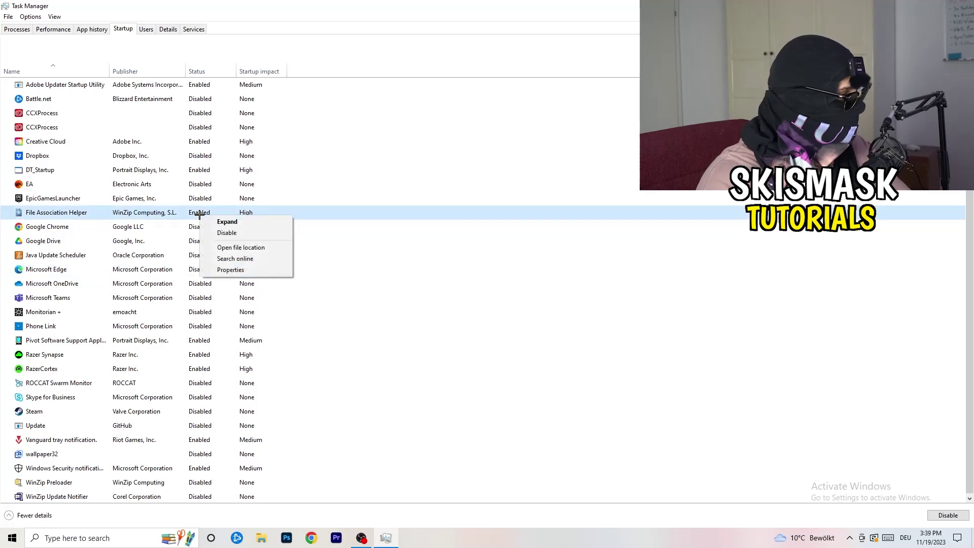
pyautogui.click(437, 254)
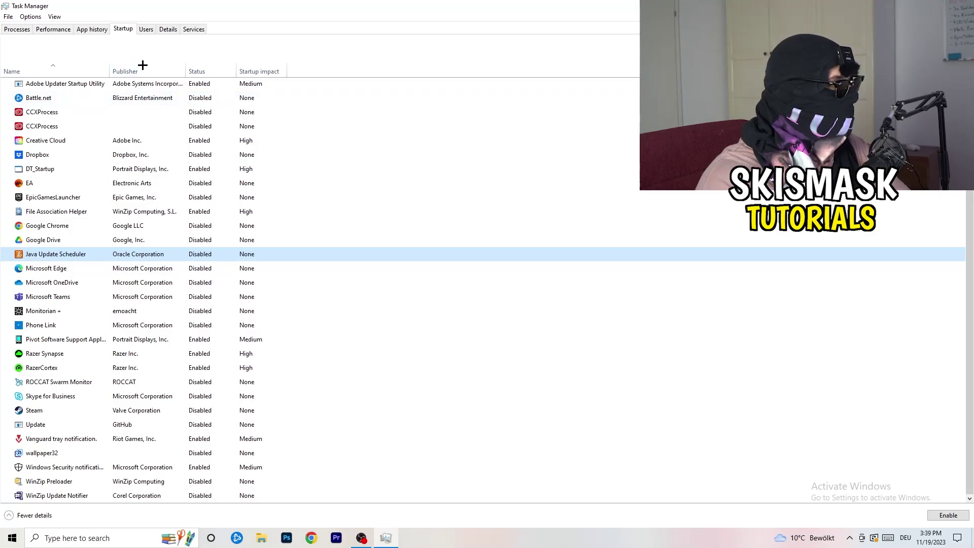
# - View the performance graphs and the priority choices for the Dropbox crash handler process, and close Task Manager
pyautogui.click(55, 29)
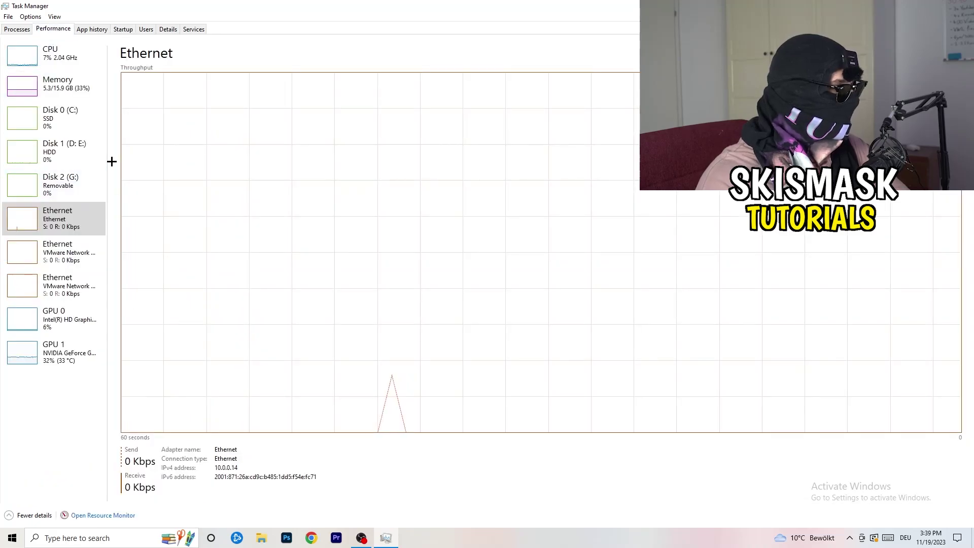
pyautogui.click(169, 30)
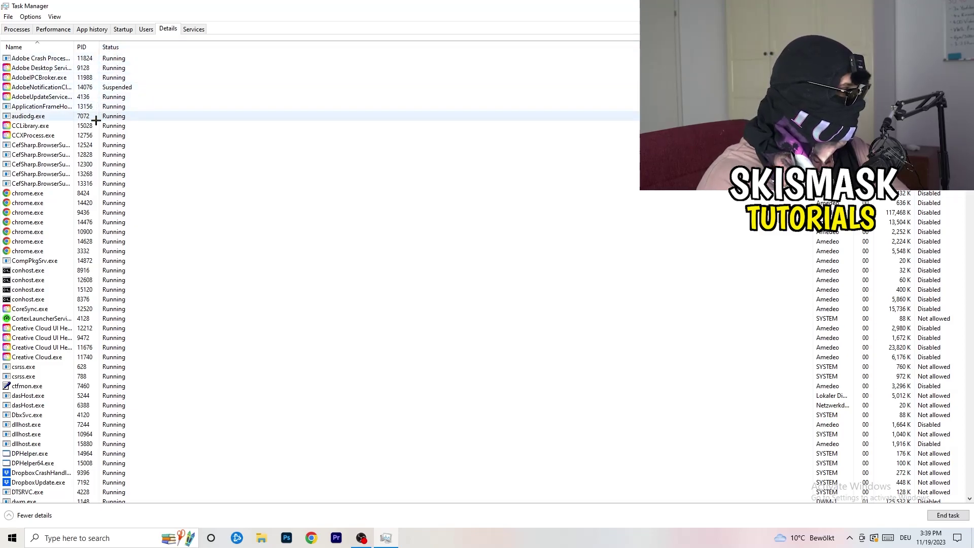
pyautogui.scroll(-6, 104, 254)
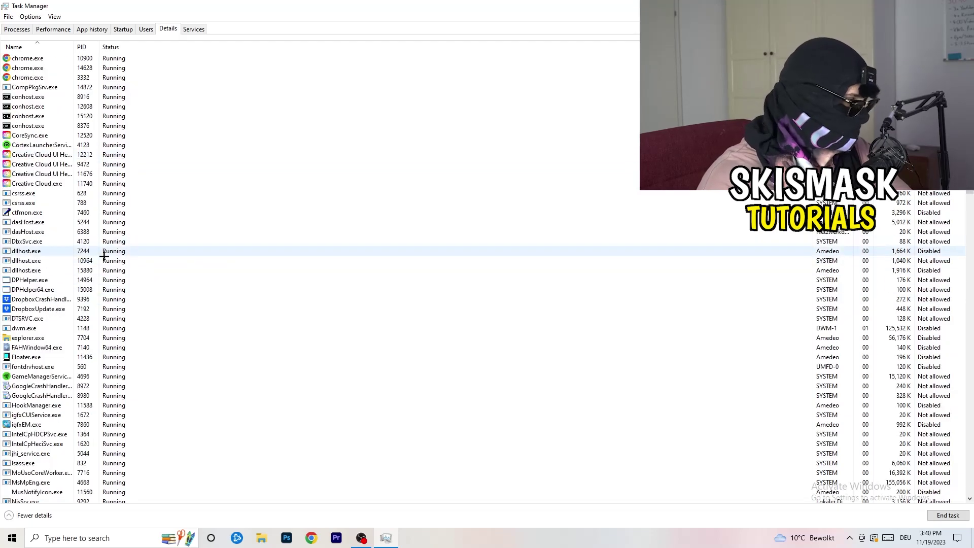
pyautogui.rightClick(51, 300)
pyautogui.rightClick(86, 300)
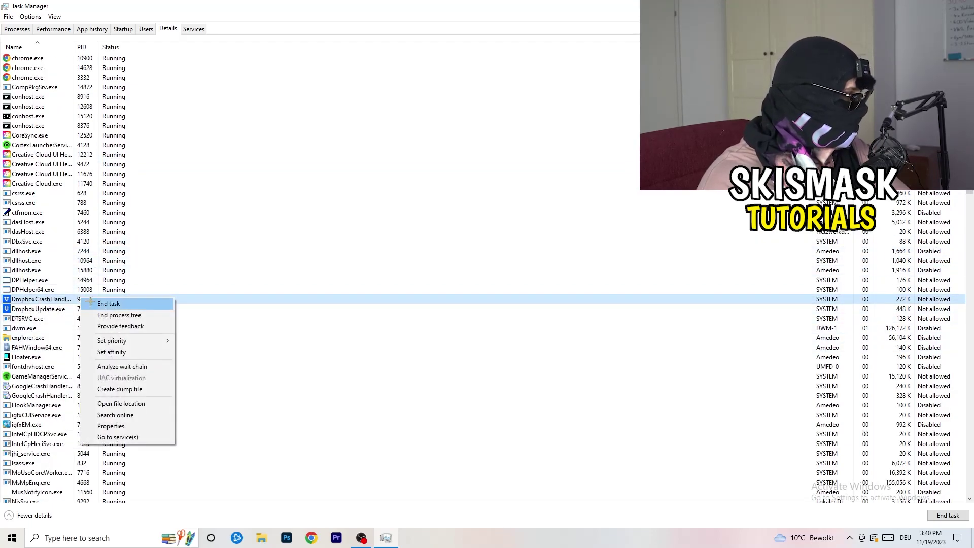
pyautogui.rightClick(74, 299)
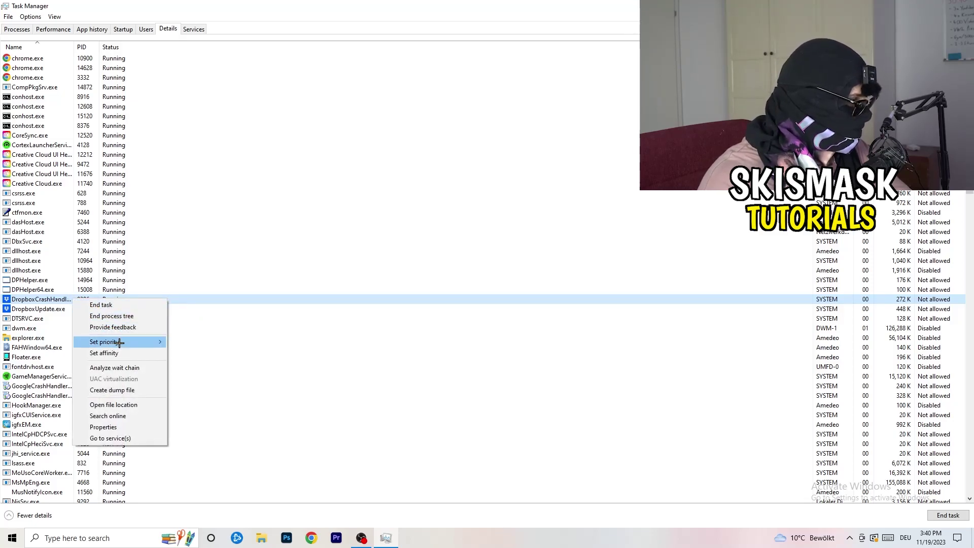
pyautogui.moveTo(119, 343)
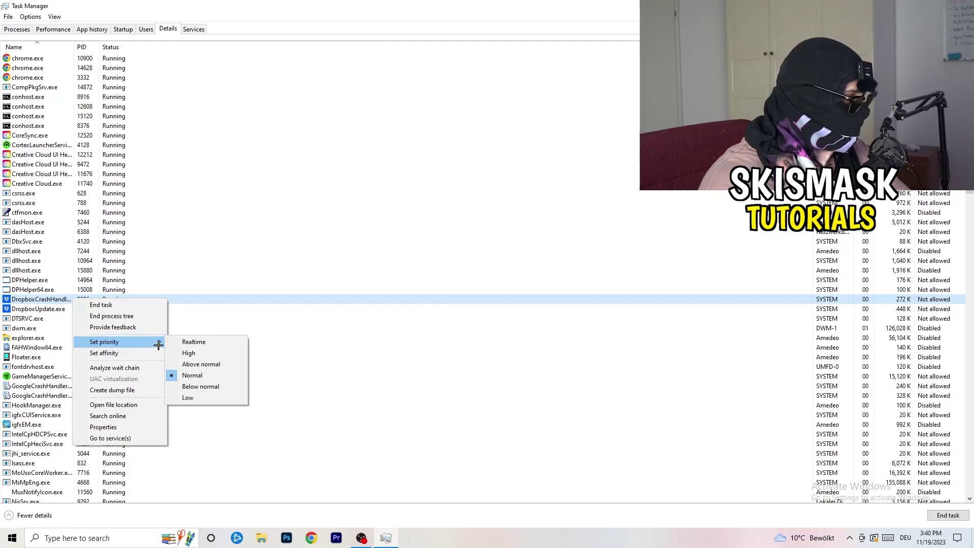
pyautogui.click(119, 343)
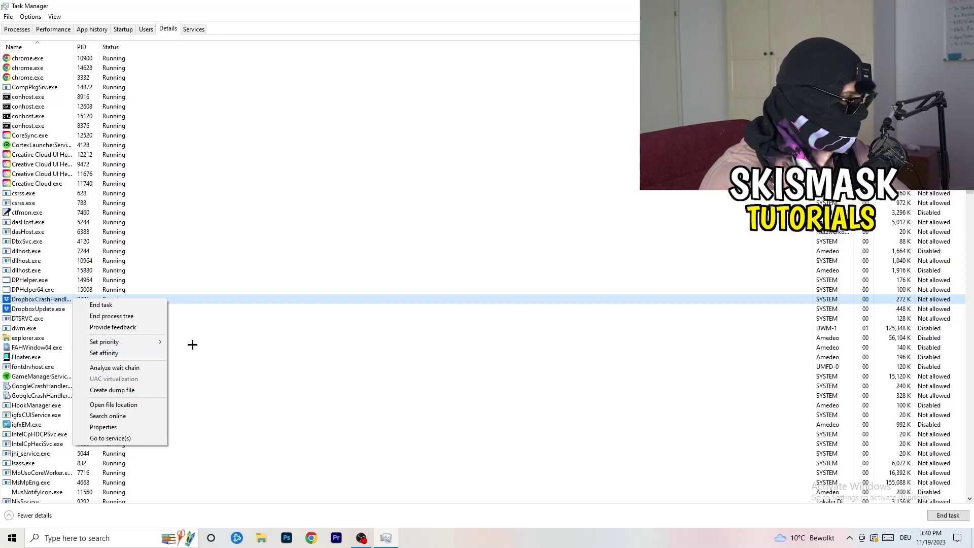
pyautogui.moveTo(135, 341)
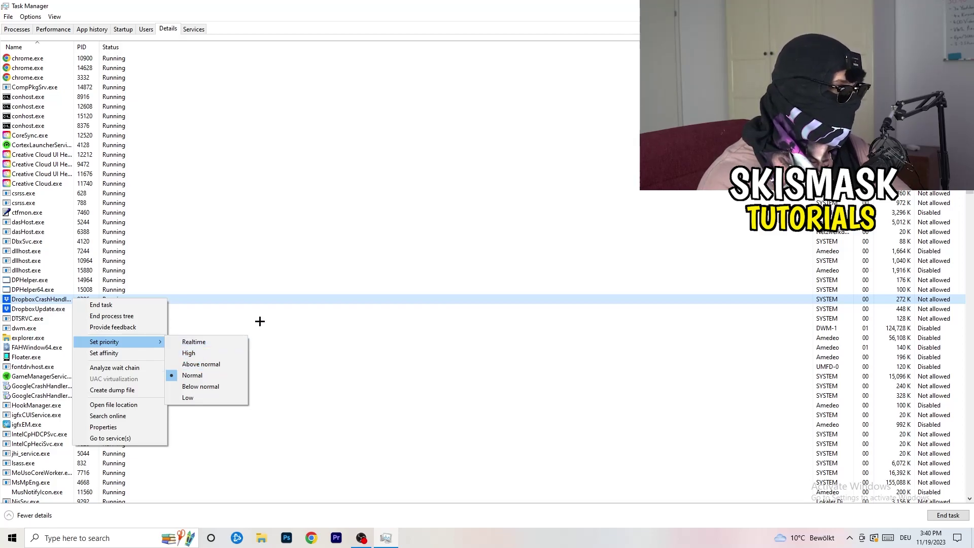
pyautogui.click(493, 11)
pyautogui.click(962, 6)
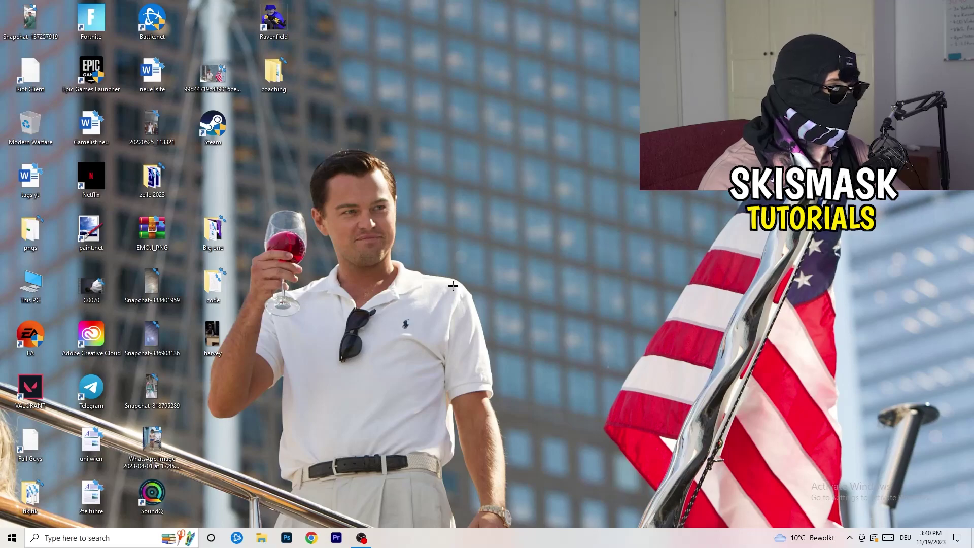
# - Open Windows Settings and go to the System display settings
pyautogui.press('super')
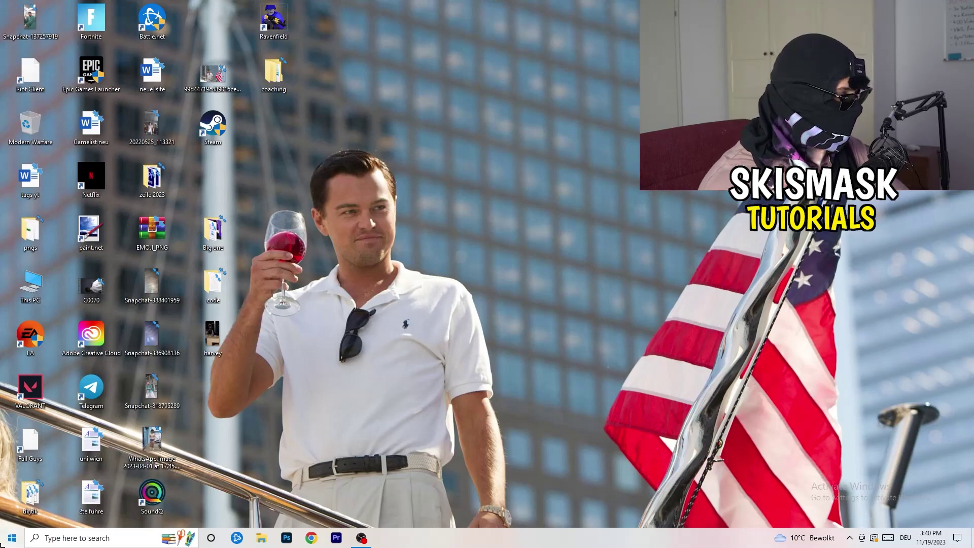
pyautogui.write('settings')
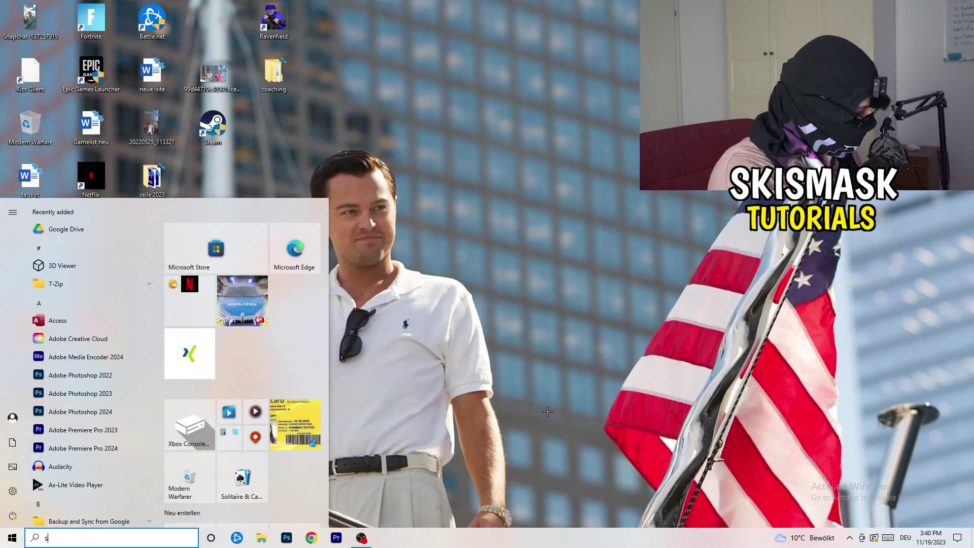
pyautogui.press('Return')
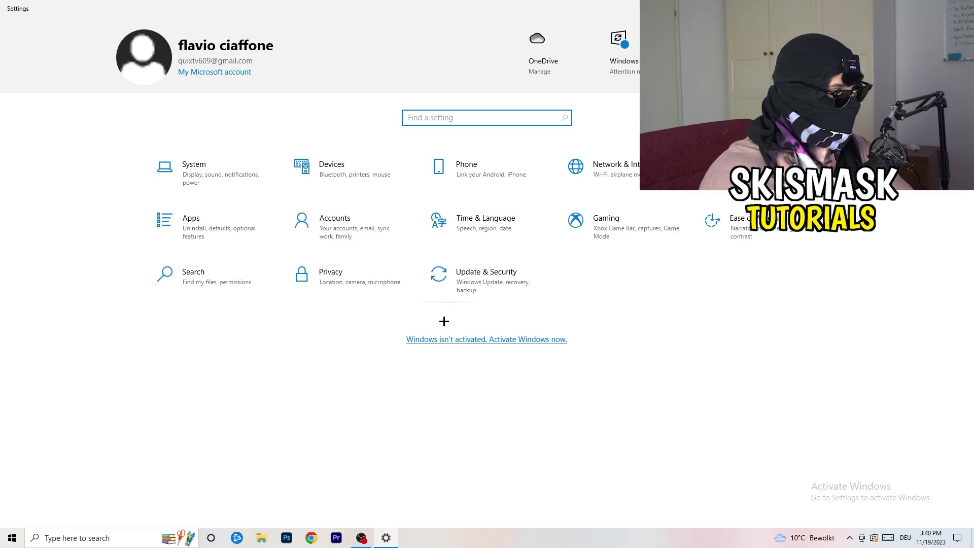
pyautogui.click(221, 184)
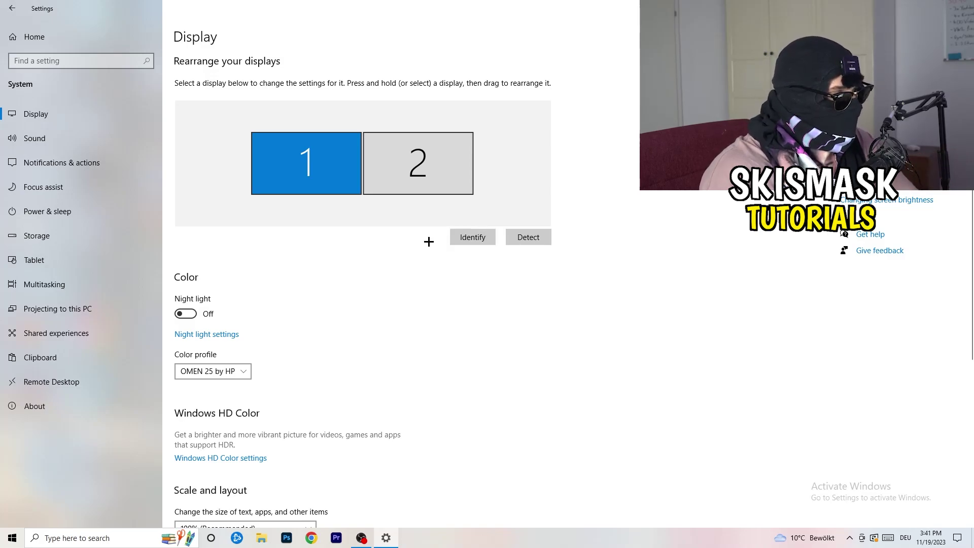
# - Examine the scaling choices for text and apps and the display resolution setting, keeping the recommended values
pyautogui.scroll(-1, 344, 279)
pyautogui.scroll(1, 344, 278)
pyautogui.scroll(-4, 345, 278)
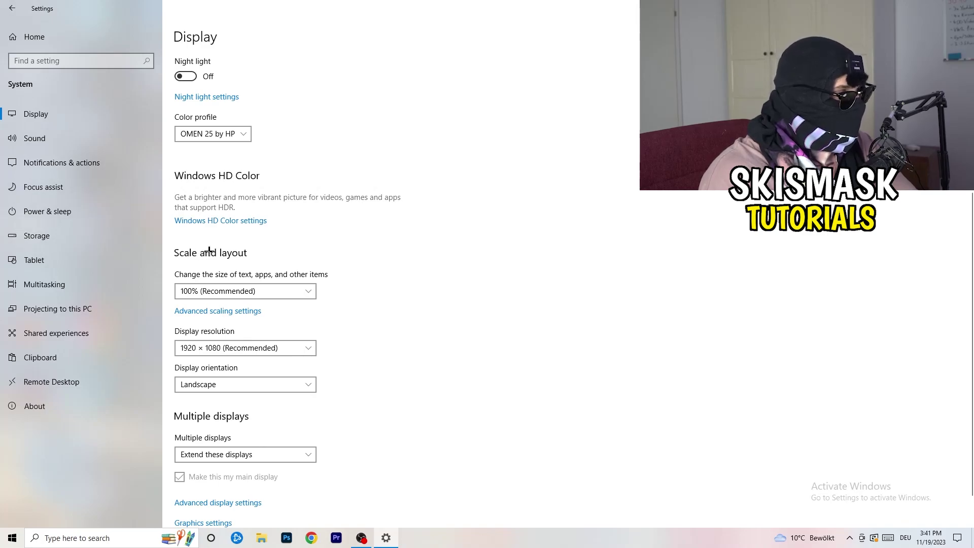
pyautogui.click(300, 288)
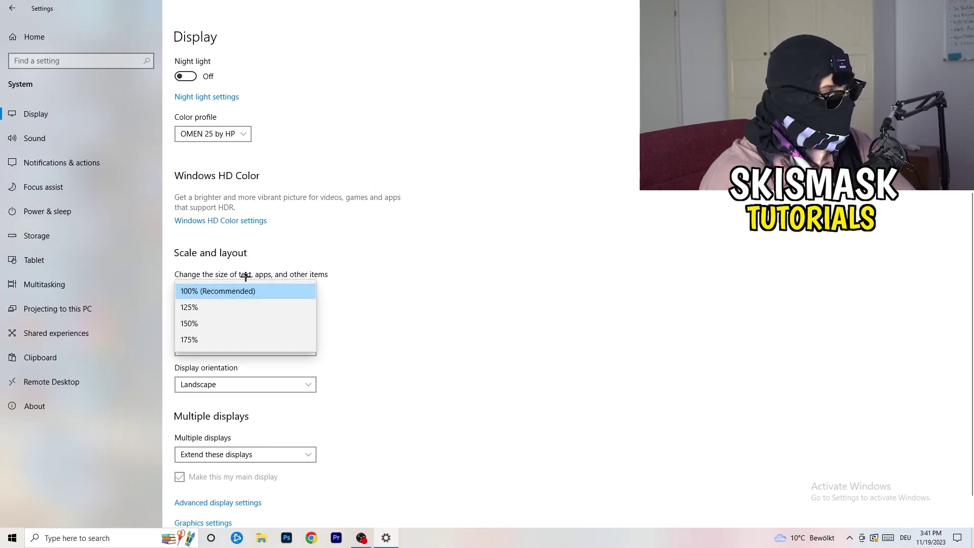
pyautogui.click(345, 273)
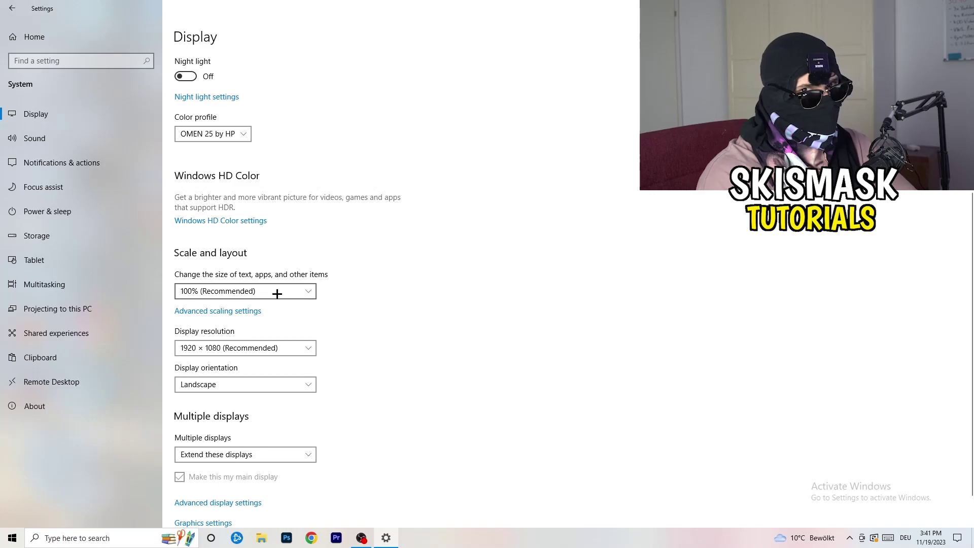
pyautogui.scroll(-1, 269, 299)
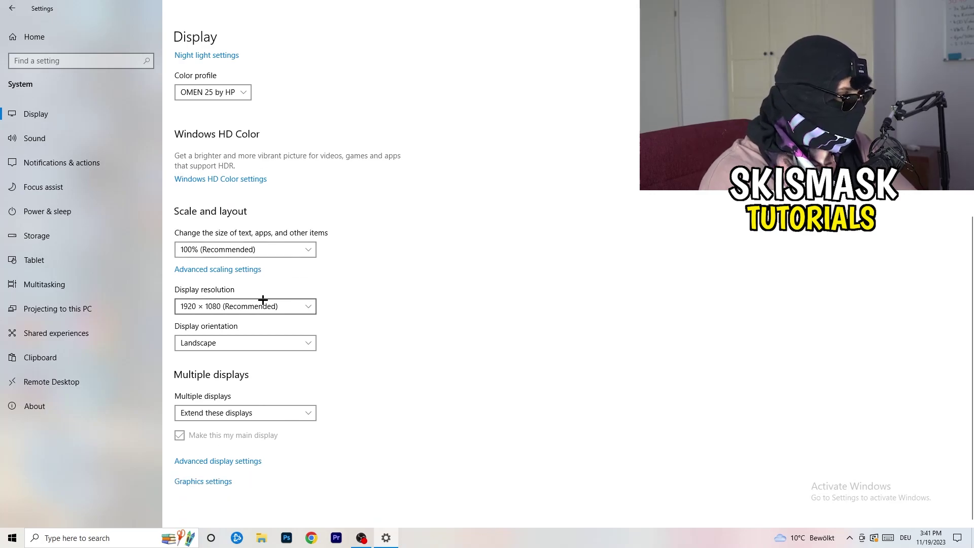
pyautogui.hotkey('alt', 'Down')
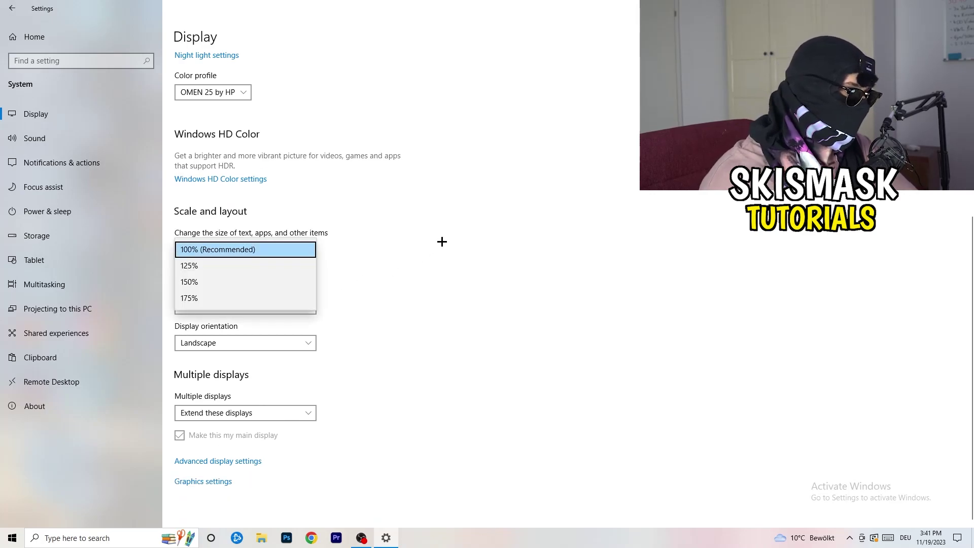
pyautogui.press('Escape')
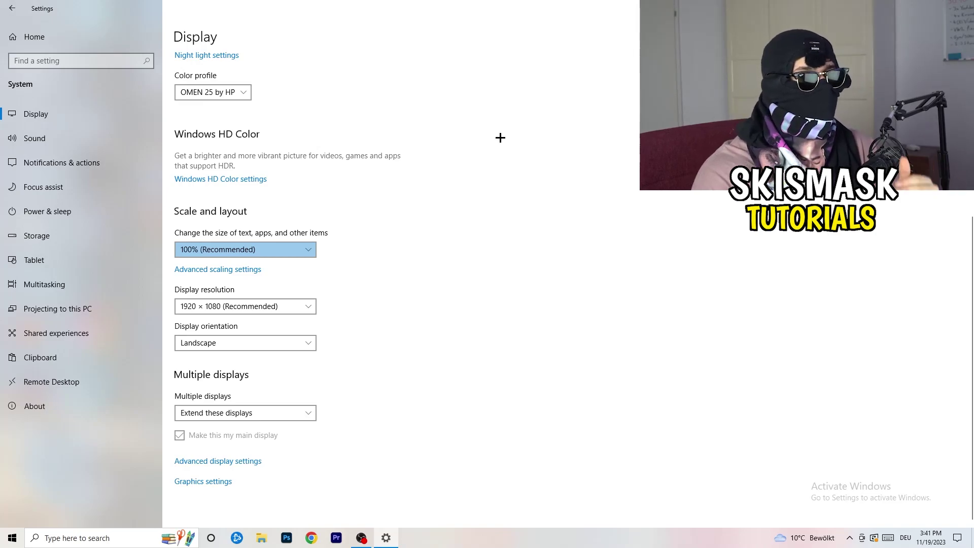
pyautogui.click(287, 306)
pyautogui.click(352, 289)
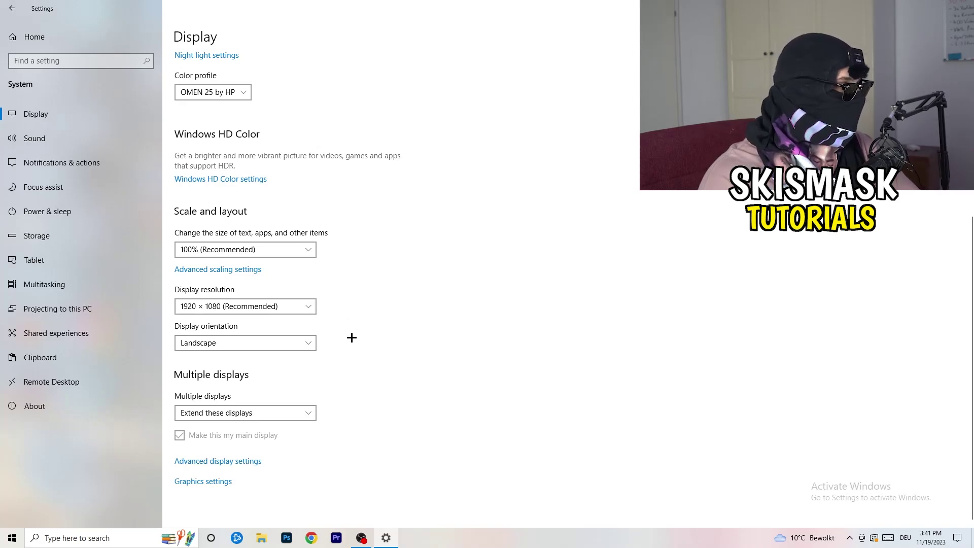
# - Open the Storage Sense configuration in the storage settings and have it run every week
pyautogui.click(73, 230)
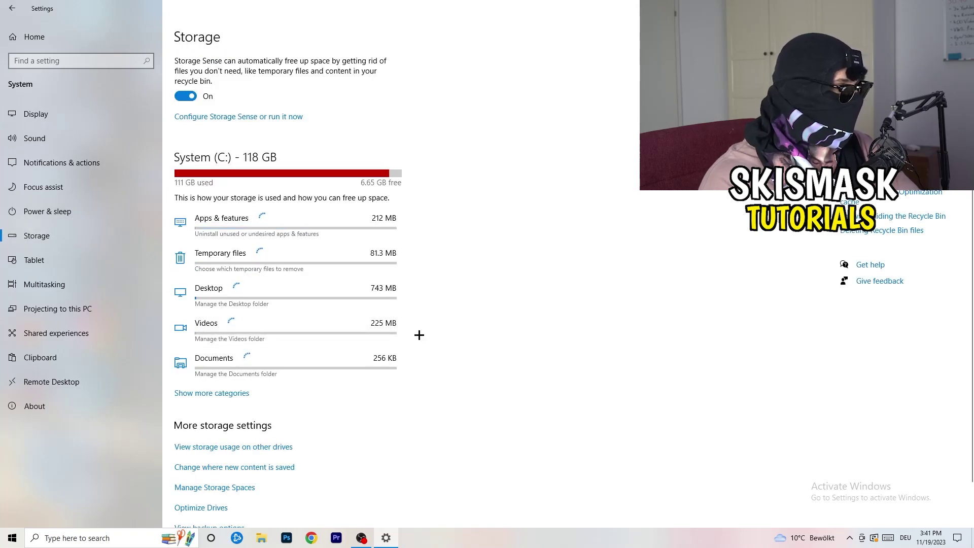
pyautogui.click(213, 117)
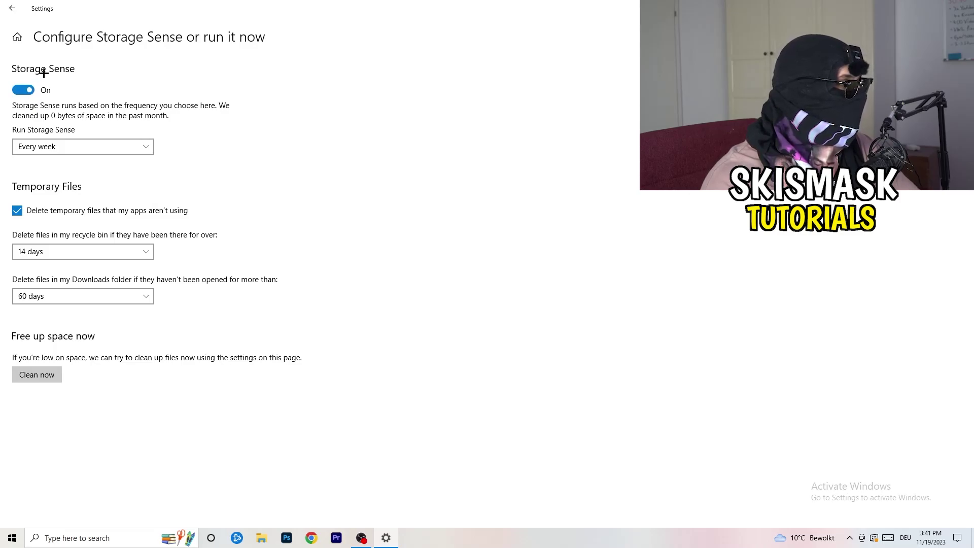
pyautogui.click(37, 146)
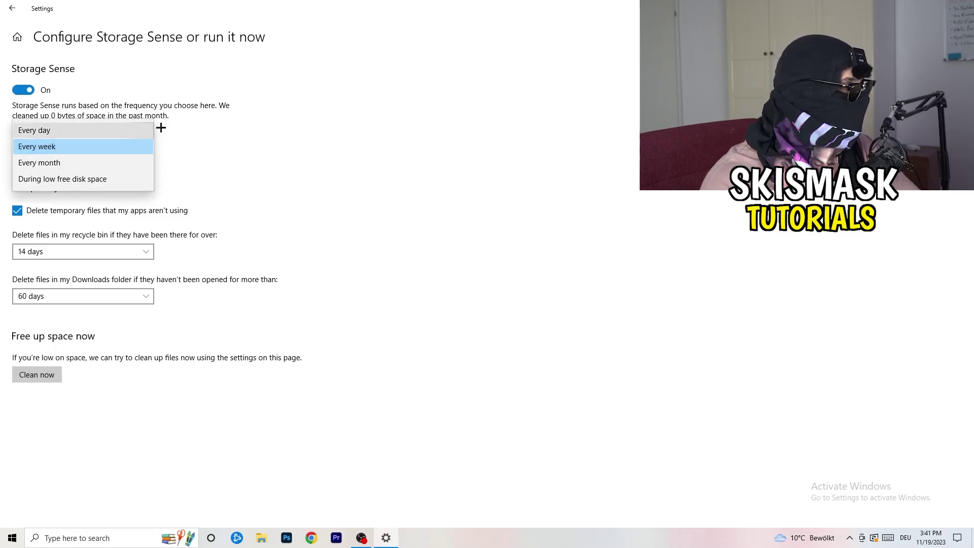
pyautogui.click(131, 146)
# - Turn off deleting temporary files that apps aren't using and check the recycle bin retention setting, keeping 14 days
pyautogui.click(133, 213)
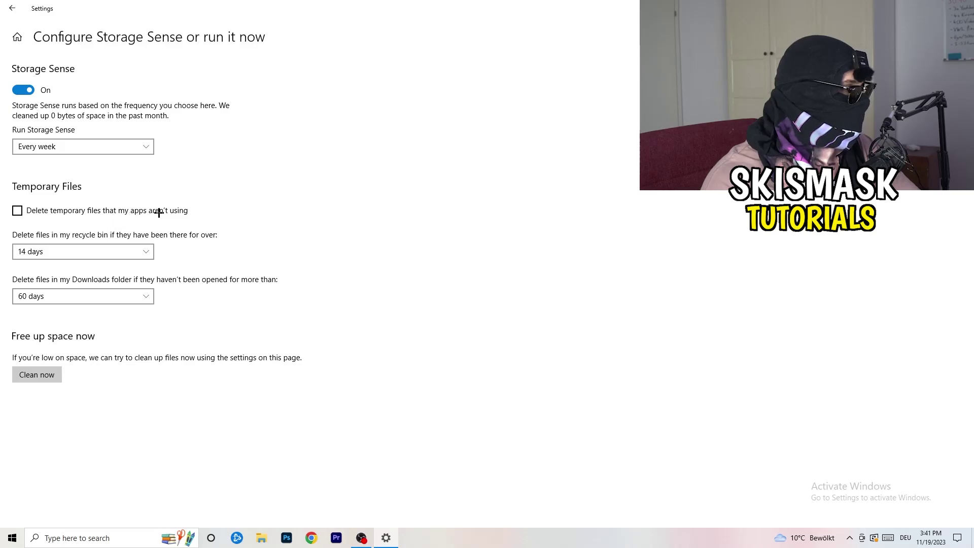
pyautogui.click(60, 246)
pyautogui.click(185, 318)
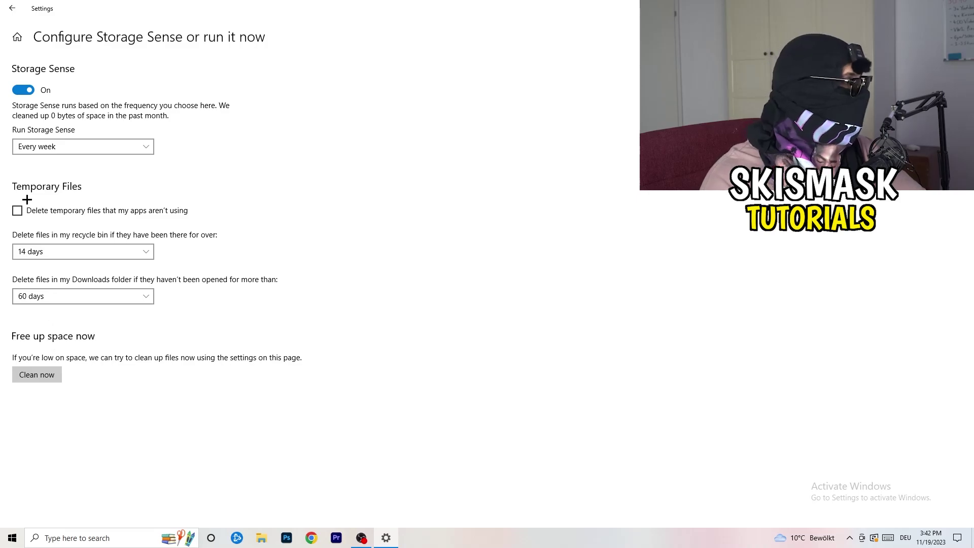
# - Open the power plan options from the Power & sleep settings, examine the preferred and additional plans, and close both windows
pyautogui.click(1, 13)
pyautogui.click(113, 218)
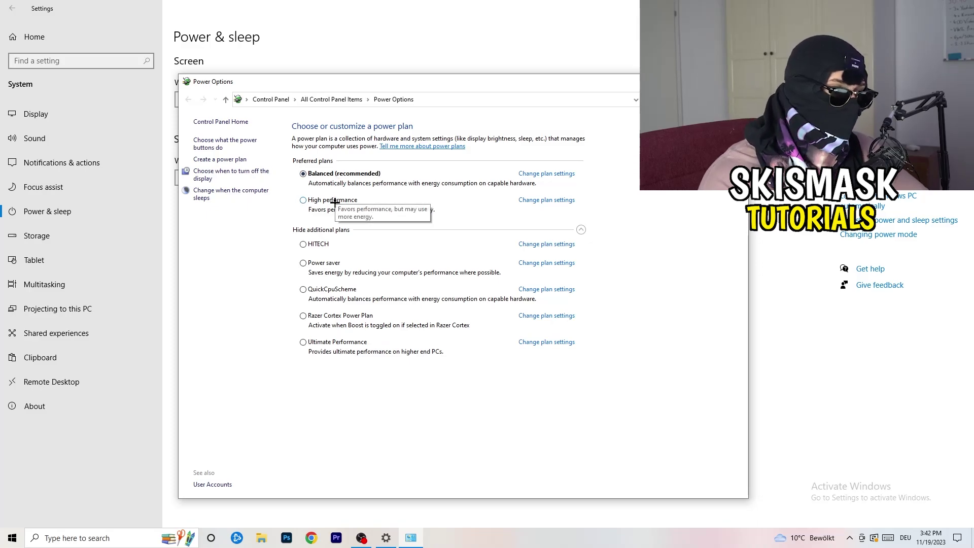
pyautogui.click(580, 230)
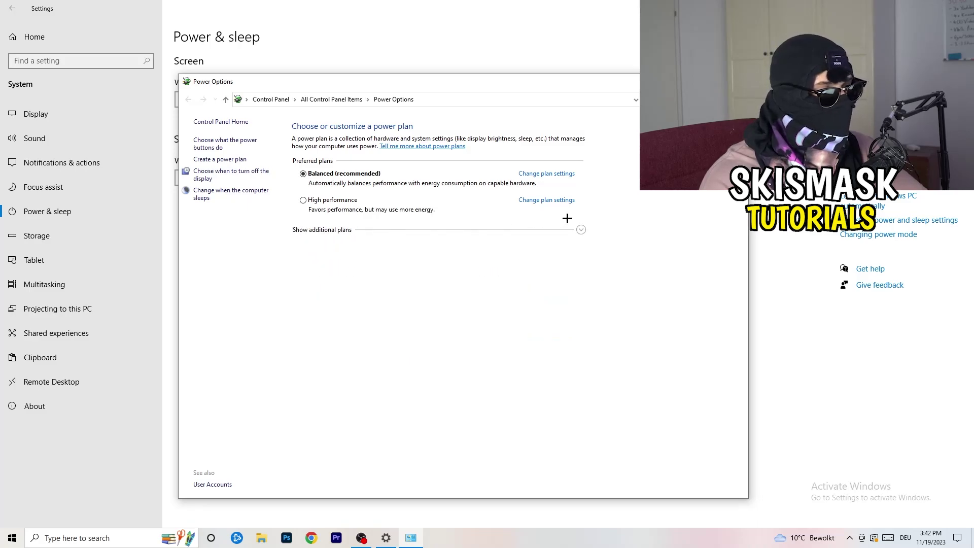
pyautogui.click(581, 230)
pyautogui.click(581, 229)
pyautogui.click(581, 230)
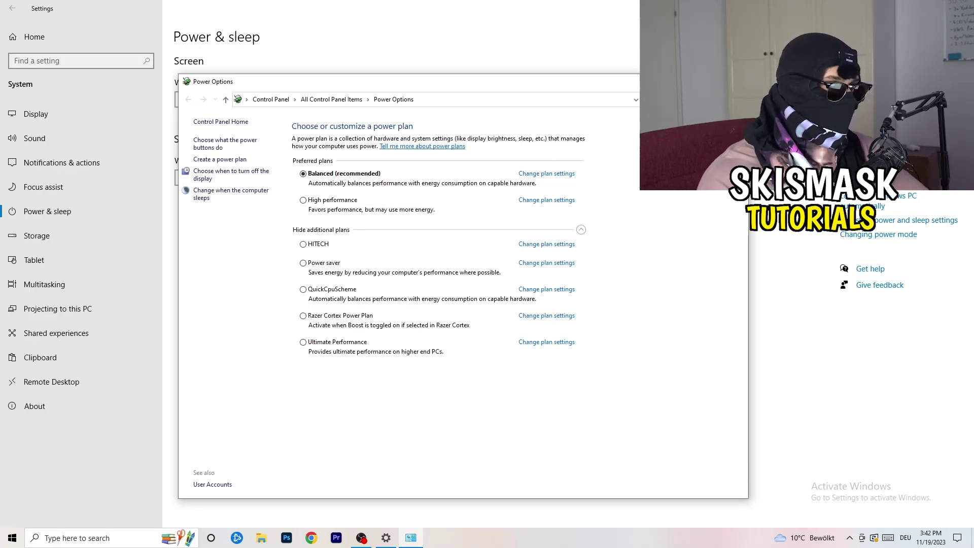
pyautogui.hotkey('alt', 'F4')
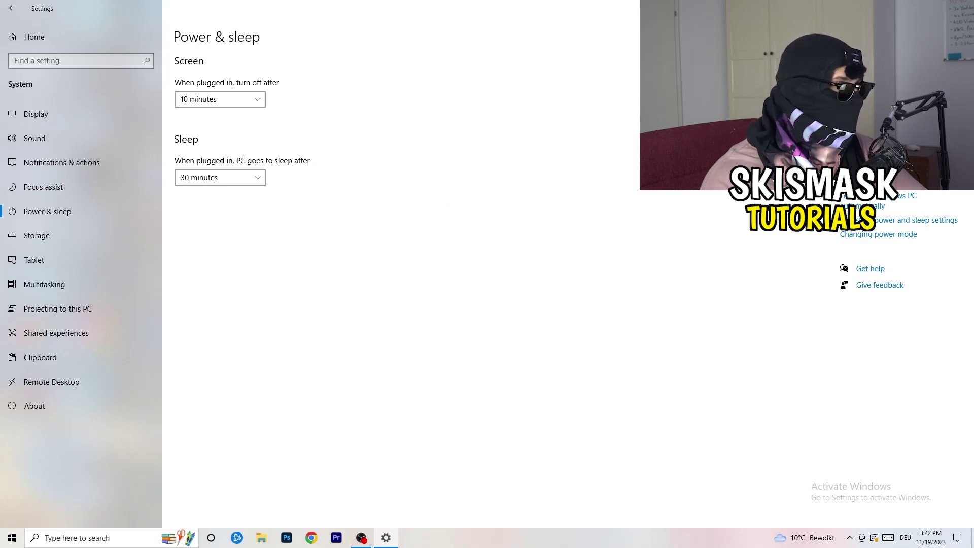
pyautogui.hotkey('alt', 'F4')
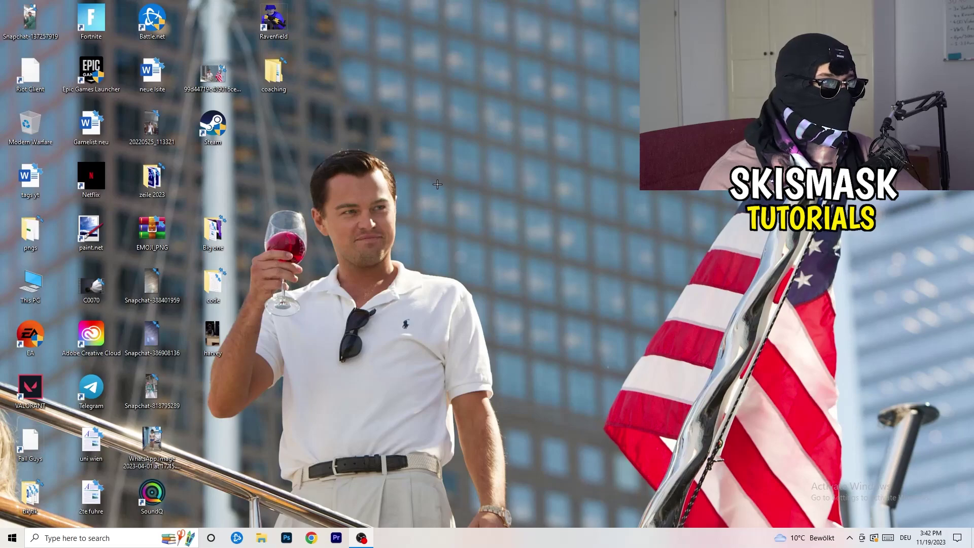
# - Place the Steam shortcut on an empty area of the desktop and open the compatibility settings in its properties
pyautogui.moveTo(223, 136); pyautogui.dragTo(528, 189)
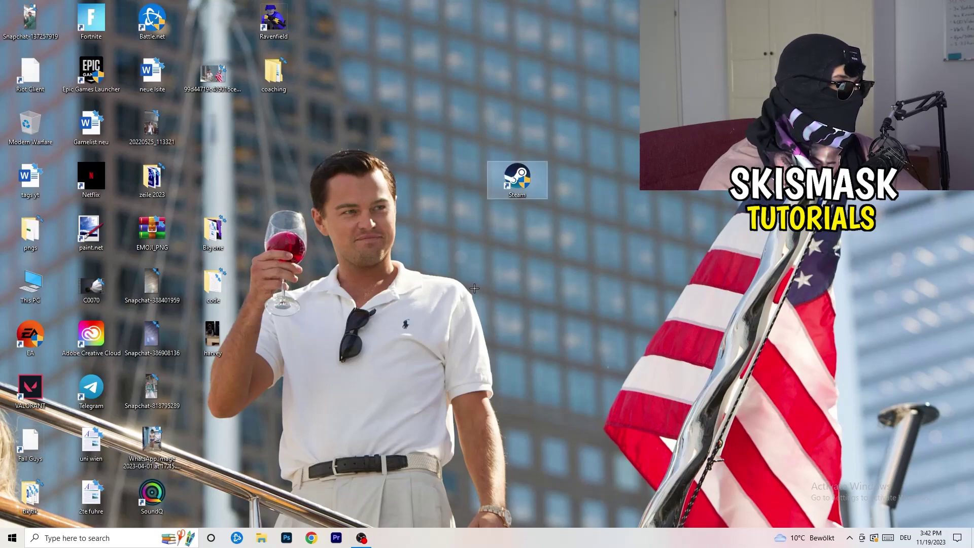
pyautogui.rightClick(509, 182)
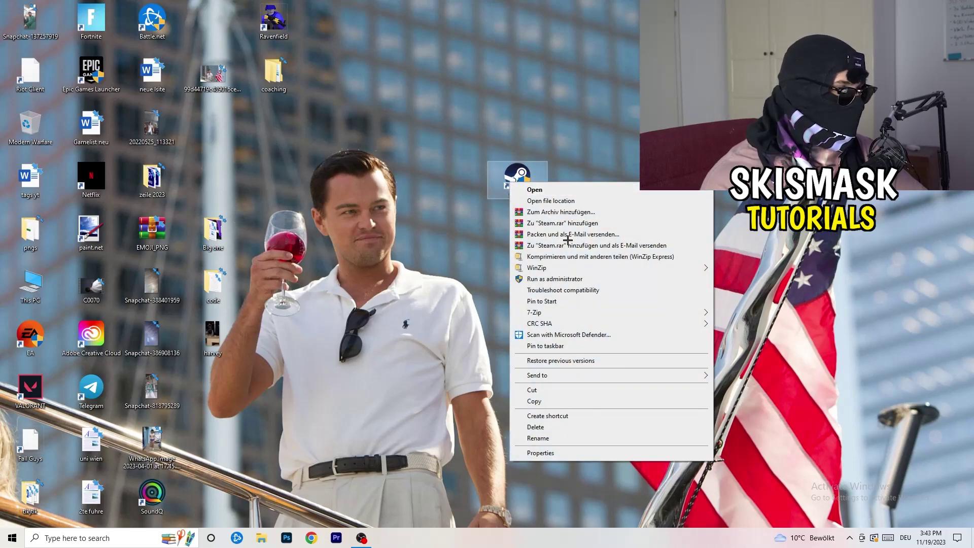
pyautogui.click(556, 453)
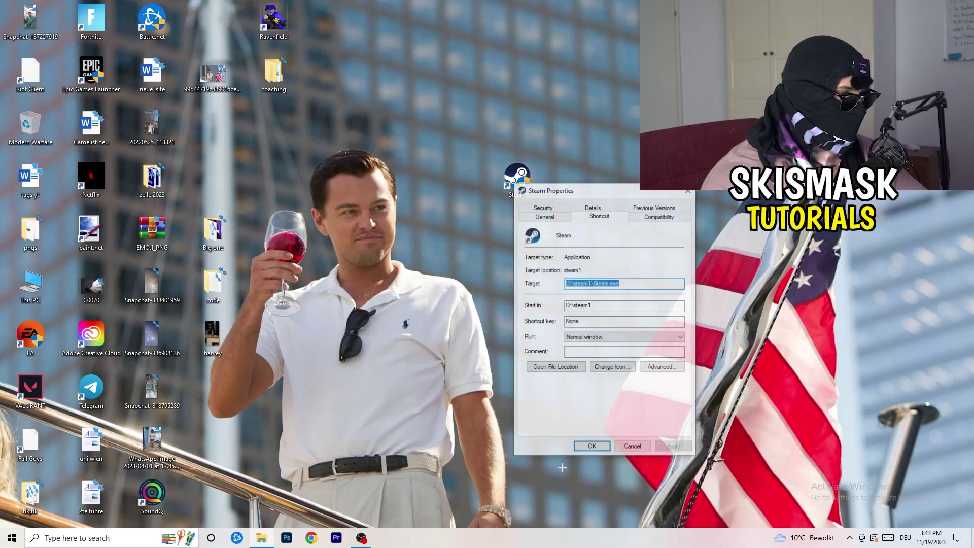
pyautogui.moveTo(569, 185); pyautogui.dragTo(470, 143)
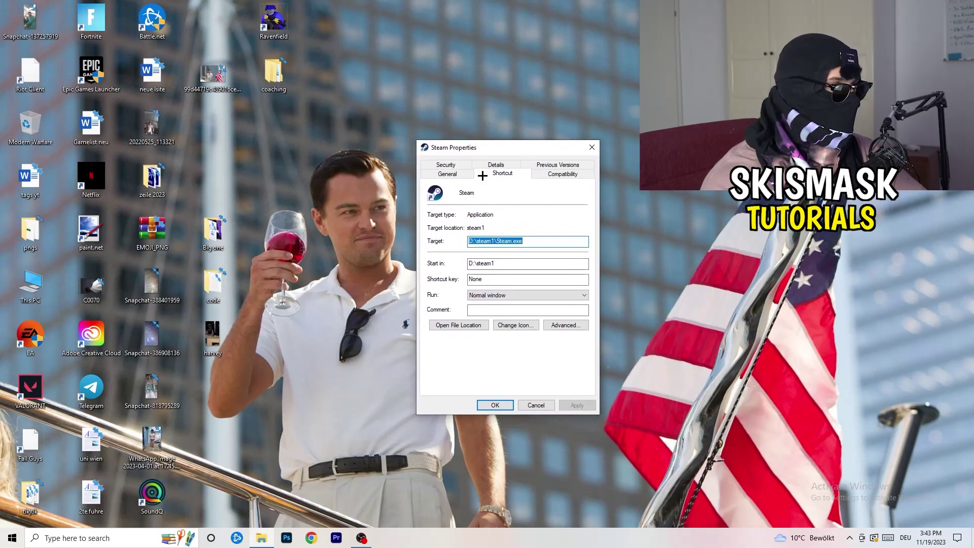
pyautogui.click(574, 175)
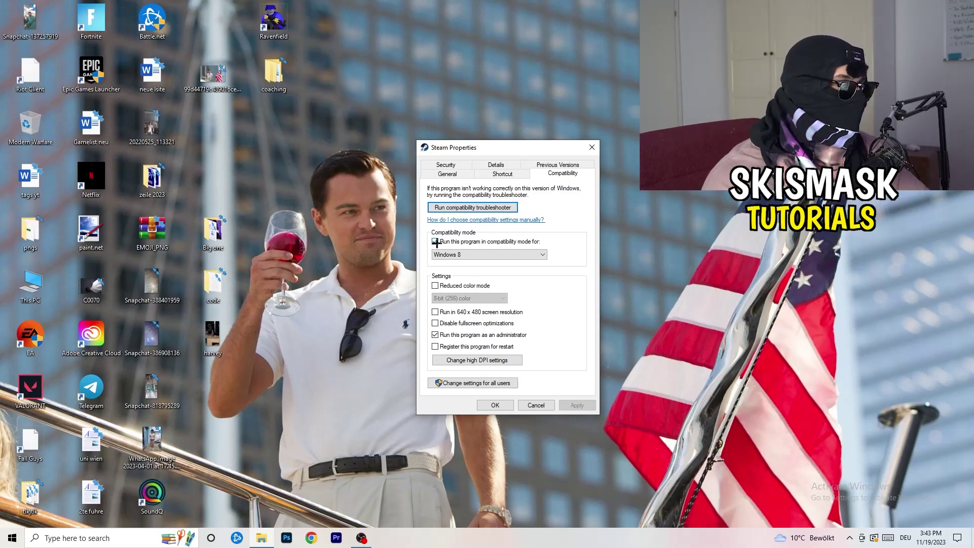
# - Set Steam to run in compatibility mode for Windows 8, apply the change and close its properties
pyautogui.click(532, 239)
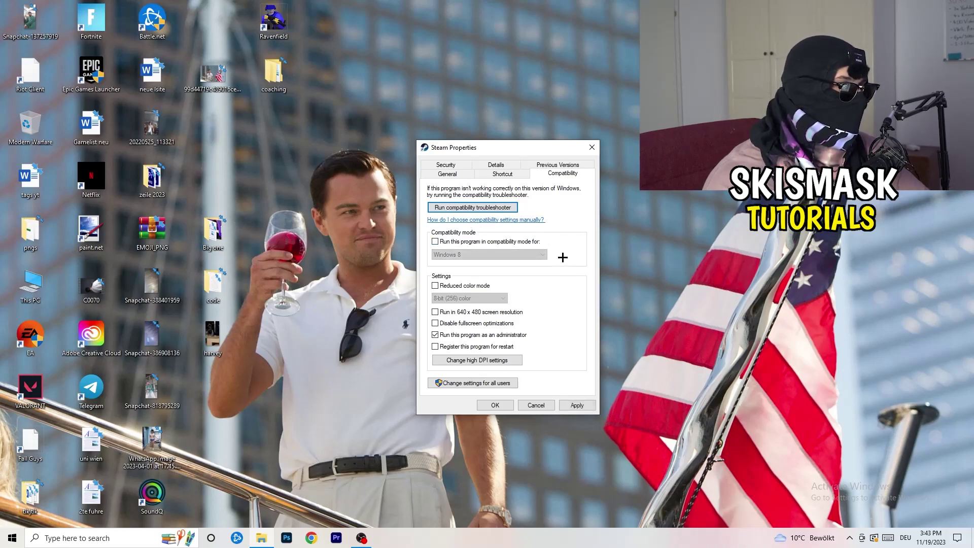
pyautogui.click(438, 242)
pyautogui.click(474, 254)
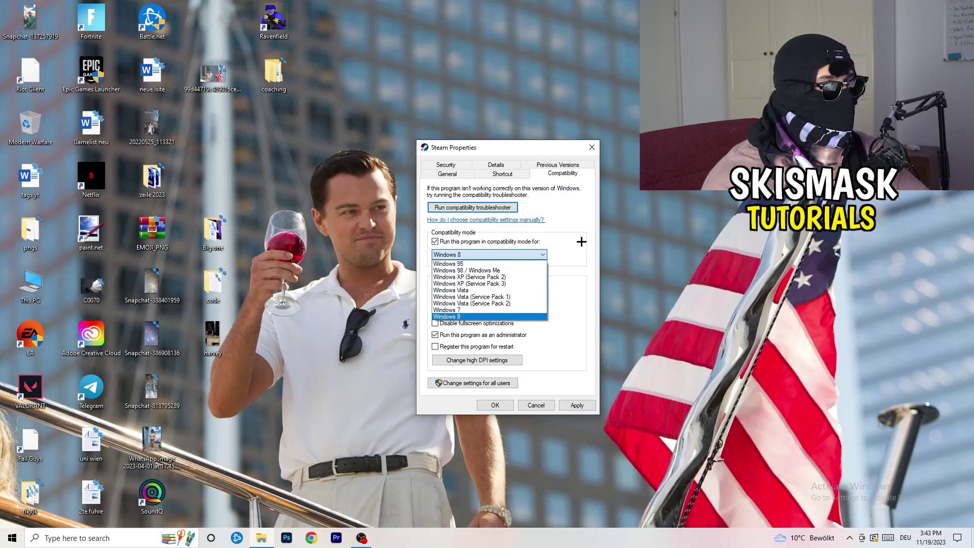
pyautogui.click(566, 296)
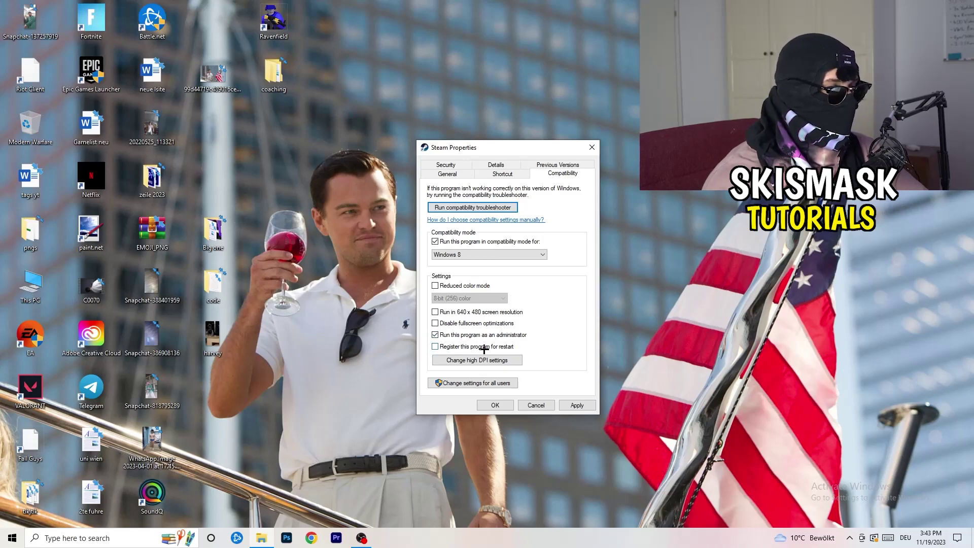
pyautogui.click(568, 405)
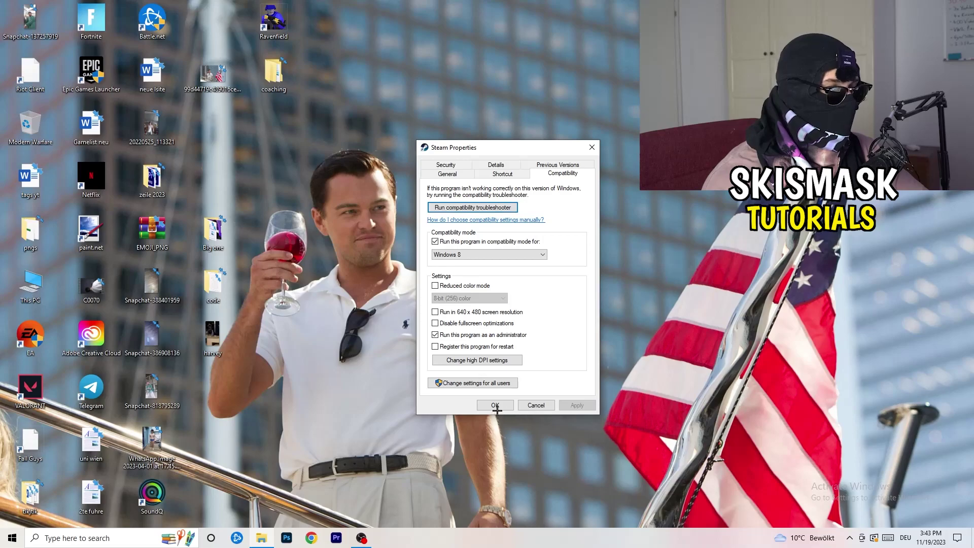
pyautogui.click(494, 405)
# - Move the Steam shortcut to another empty spot on the desktop and deselect it
pyautogui.moveTo(511, 173); pyautogui.dragTo(584, 193)
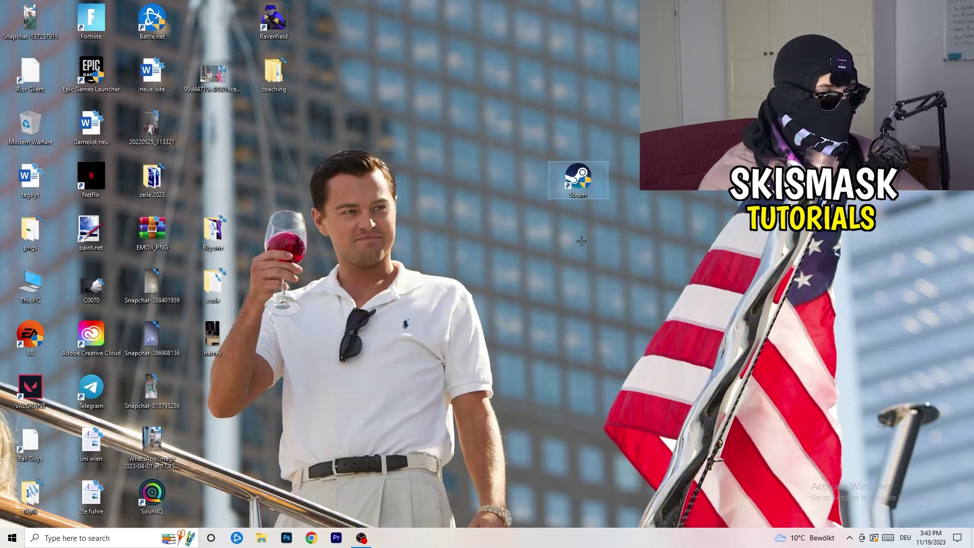
pyautogui.click(590, 311)
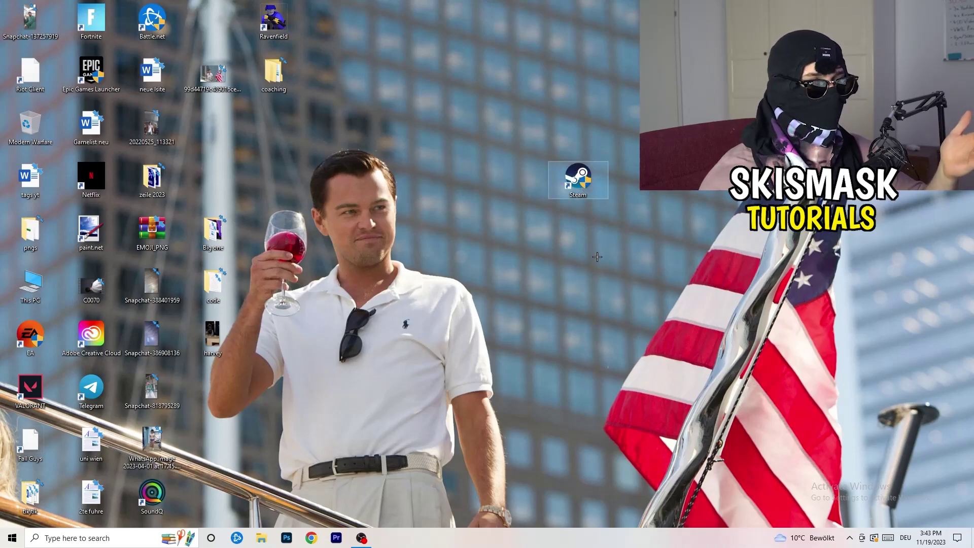
pyautogui.rightClick(577, 177)
pyautogui.click(462, 216)
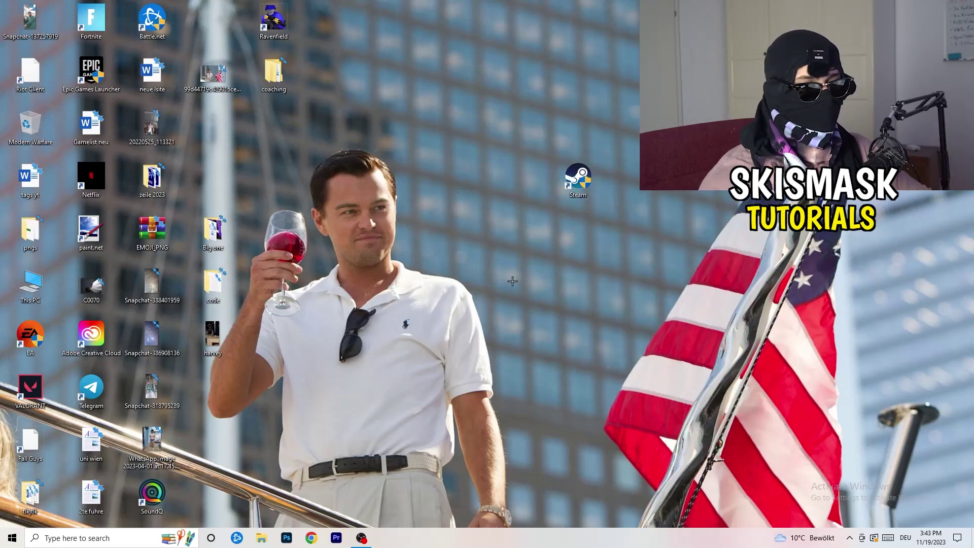
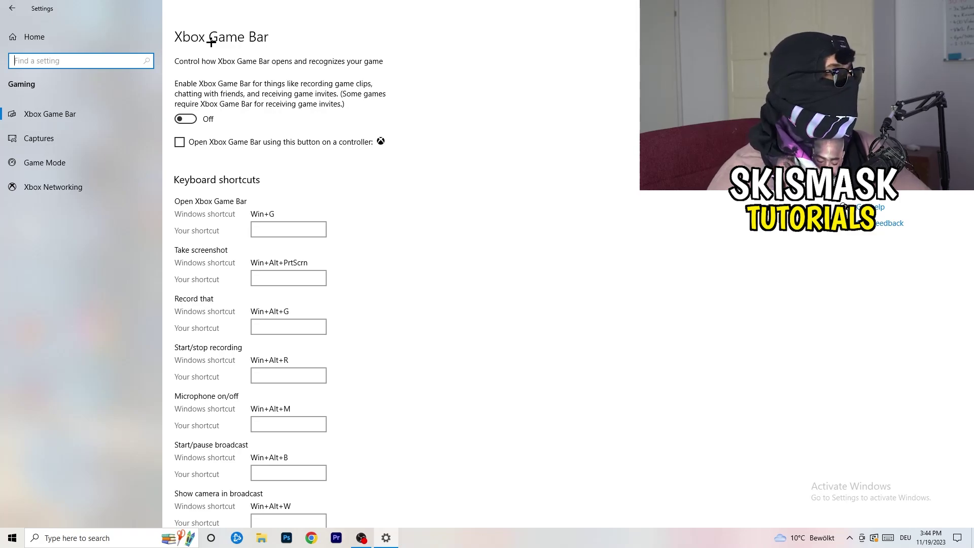
# - Review the background recording, audio and video options for captures, and check the Game Mode setting
pyautogui.click(95, 144)
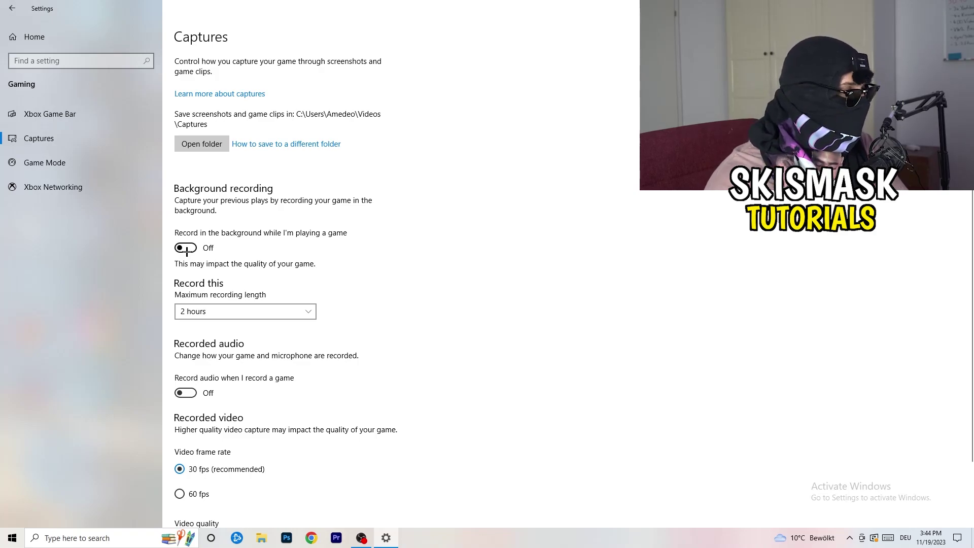
pyautogui.scroll(-2, 270, 358)
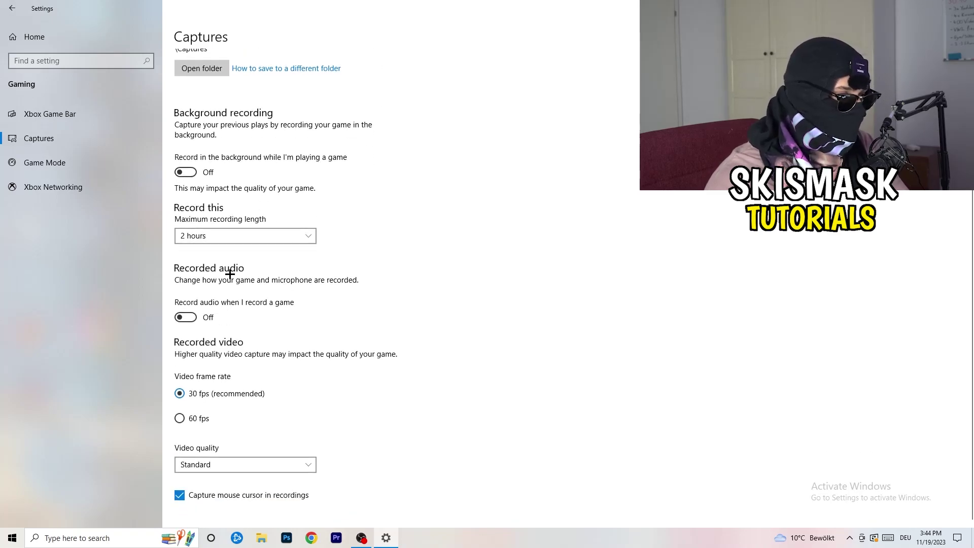
pyautogui.scroll(2, 313, 410)
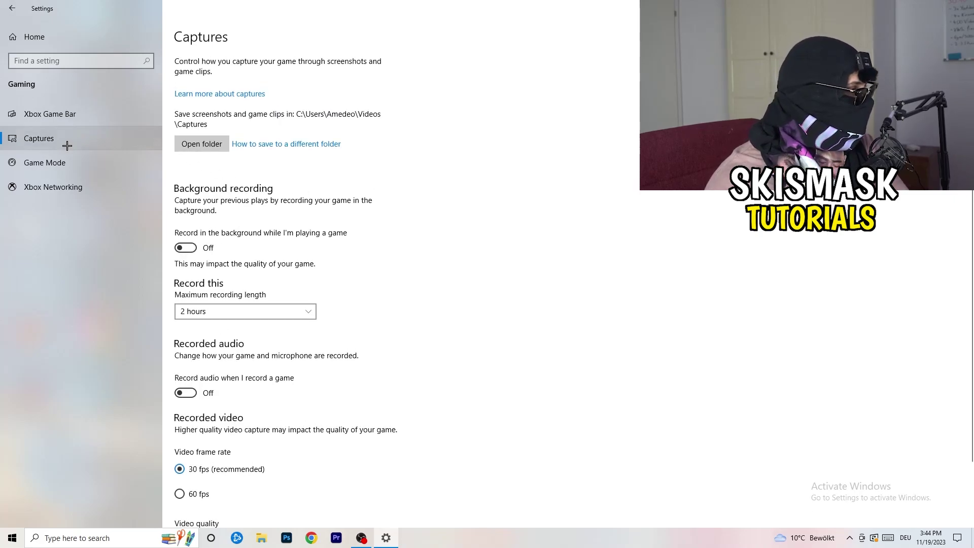
pyautogui.click(61, 162)
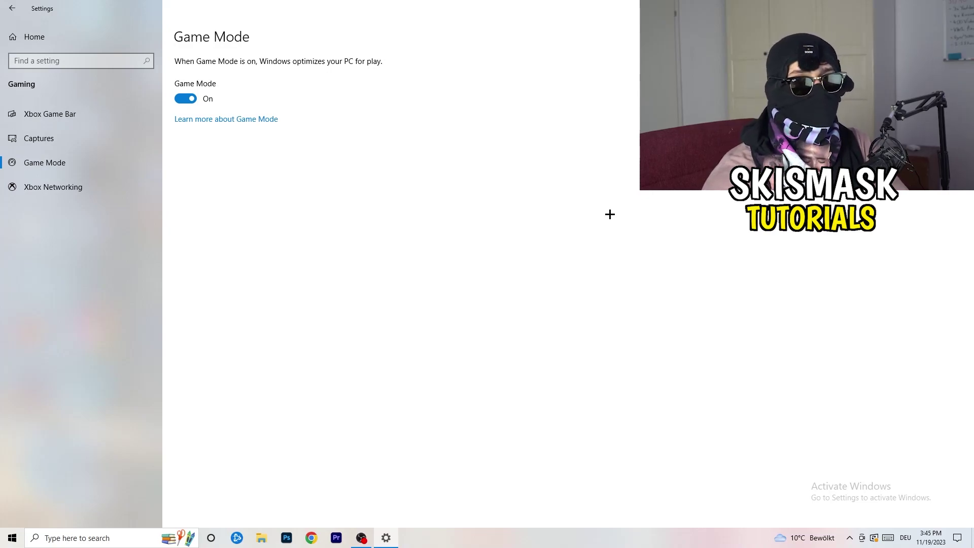
# - Check the Windows Update status in the Update & Security settings and close Settings
pyautogui.click(10, 6)
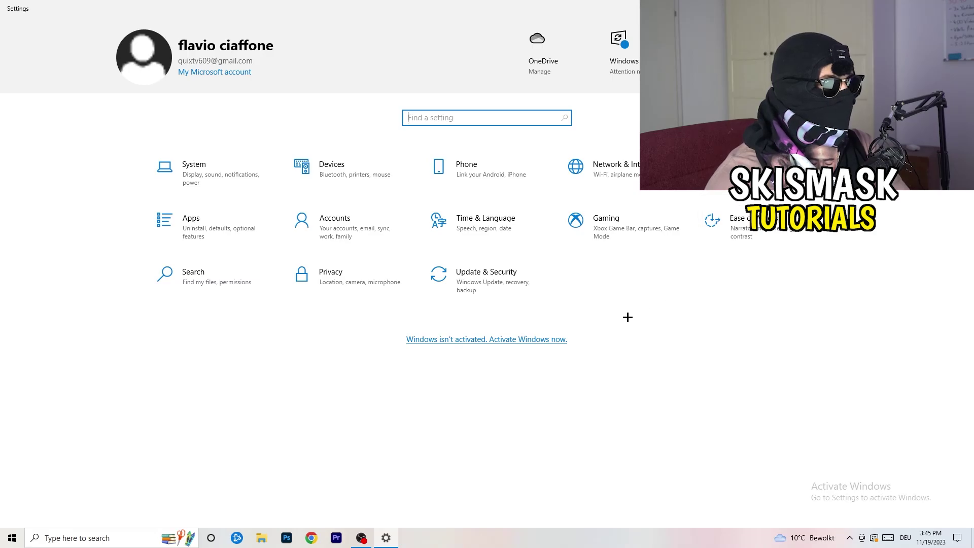
pyautogui.click(477, 278)
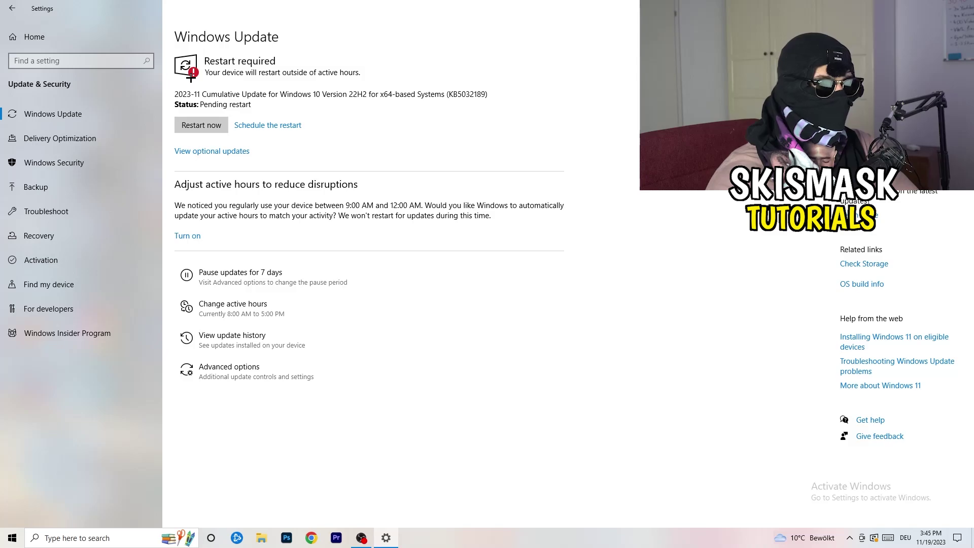
pyautogui.hotkey('alt', 'F4')
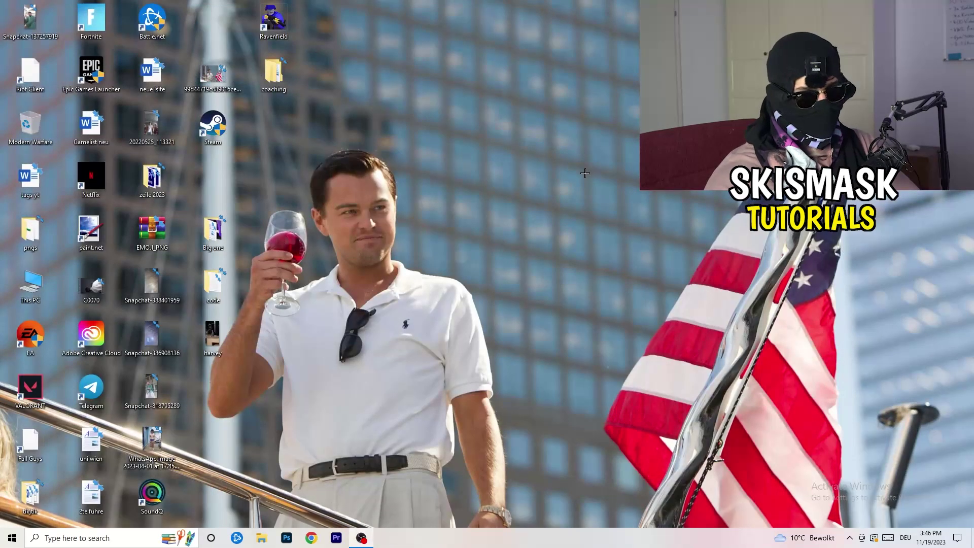